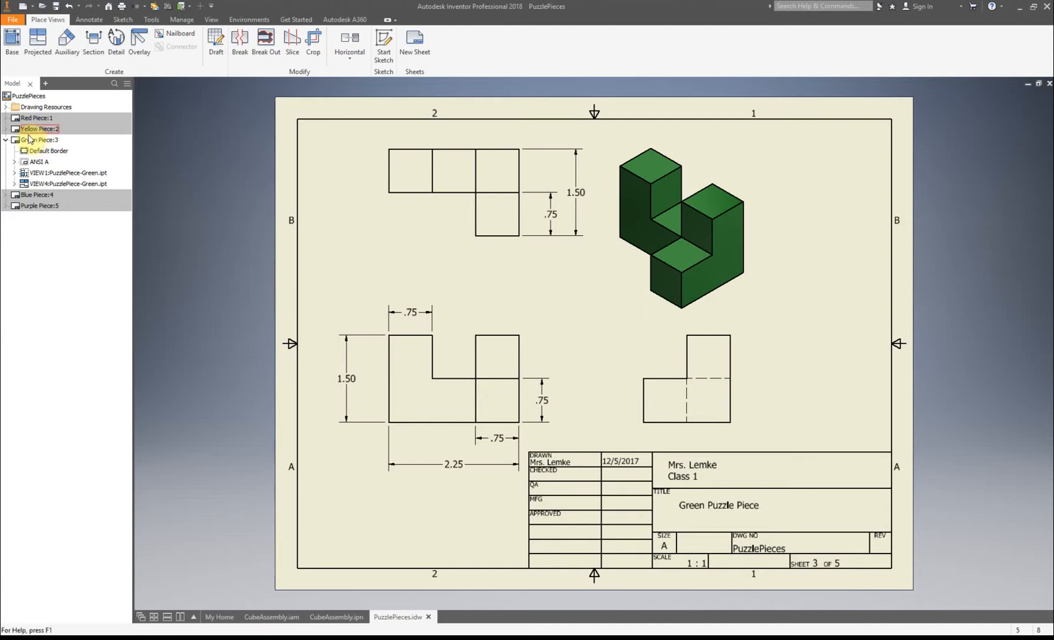
Step: Create a sheet from the "A size, Landscape, 1 view" format using the exploded CubeAssembly presentation, and shift its view within the sheet
click(6, 108)
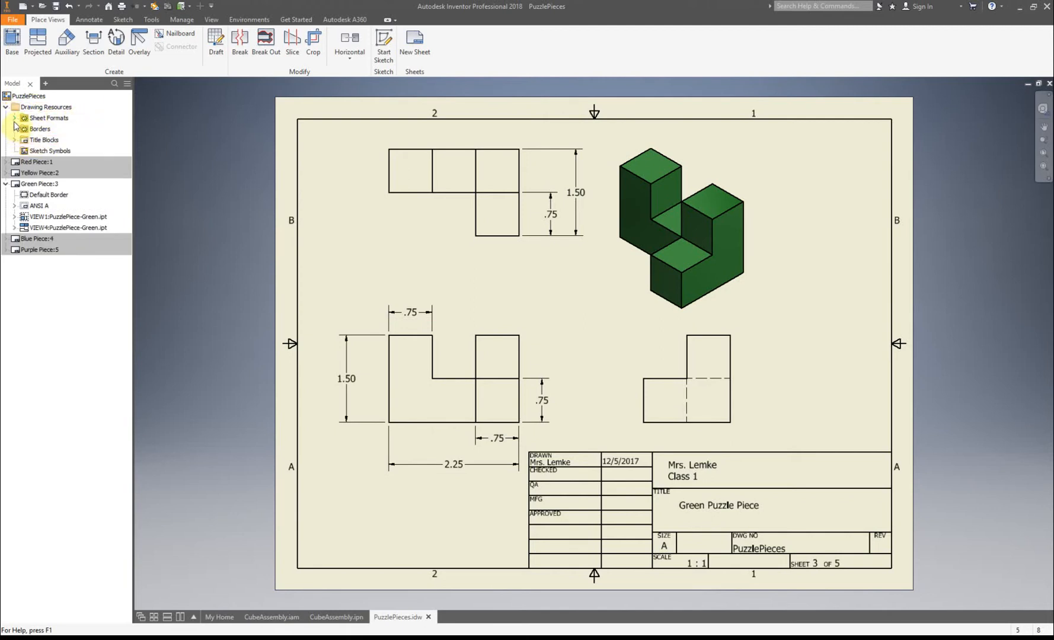
click(14, 118)
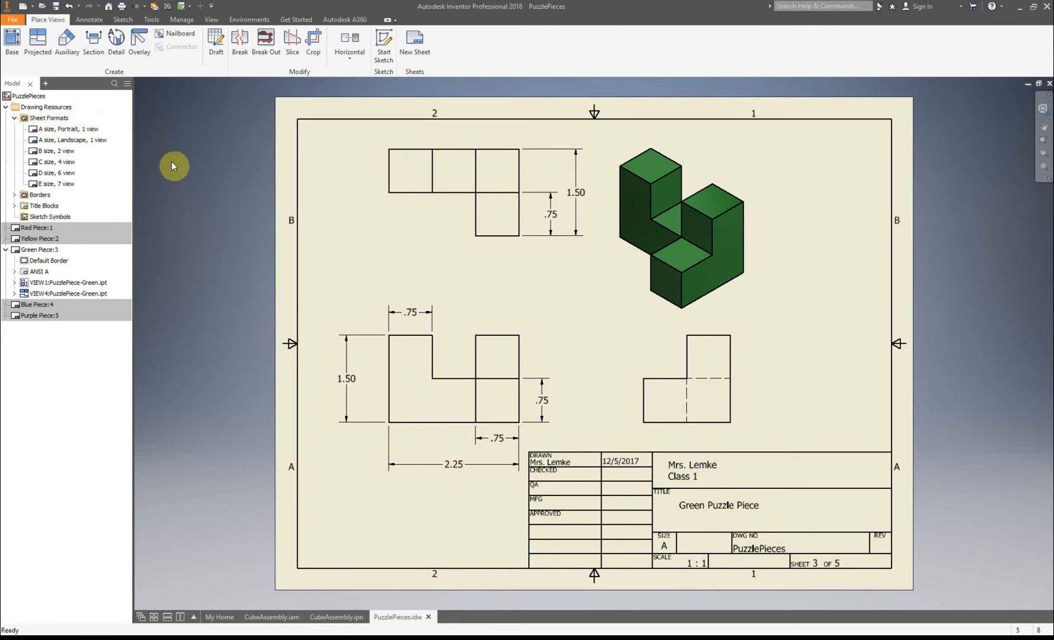
double_click(48, 141)
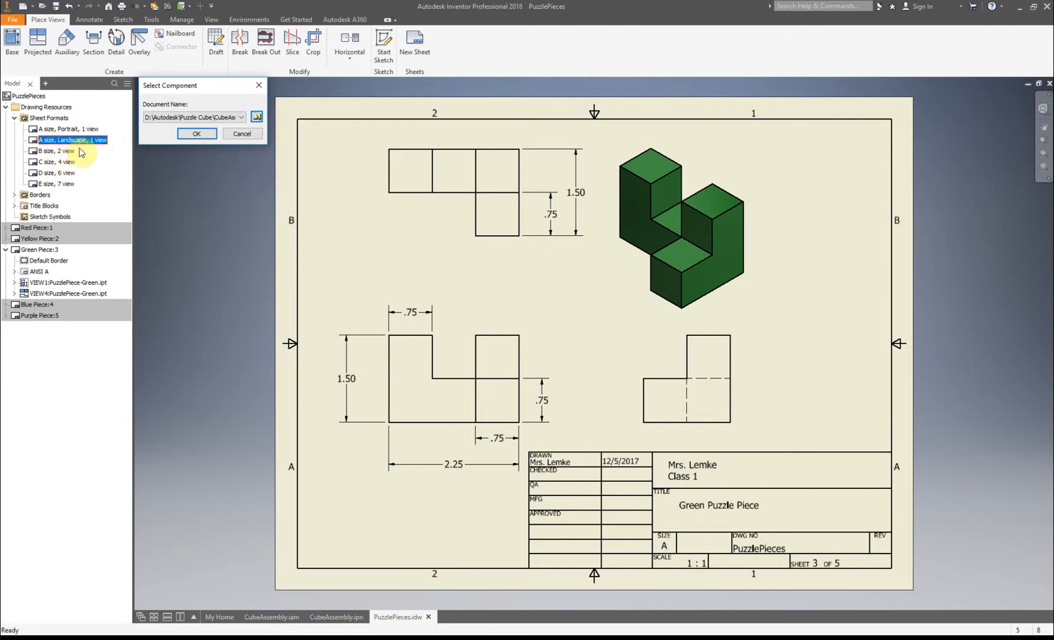
click(259, 117)
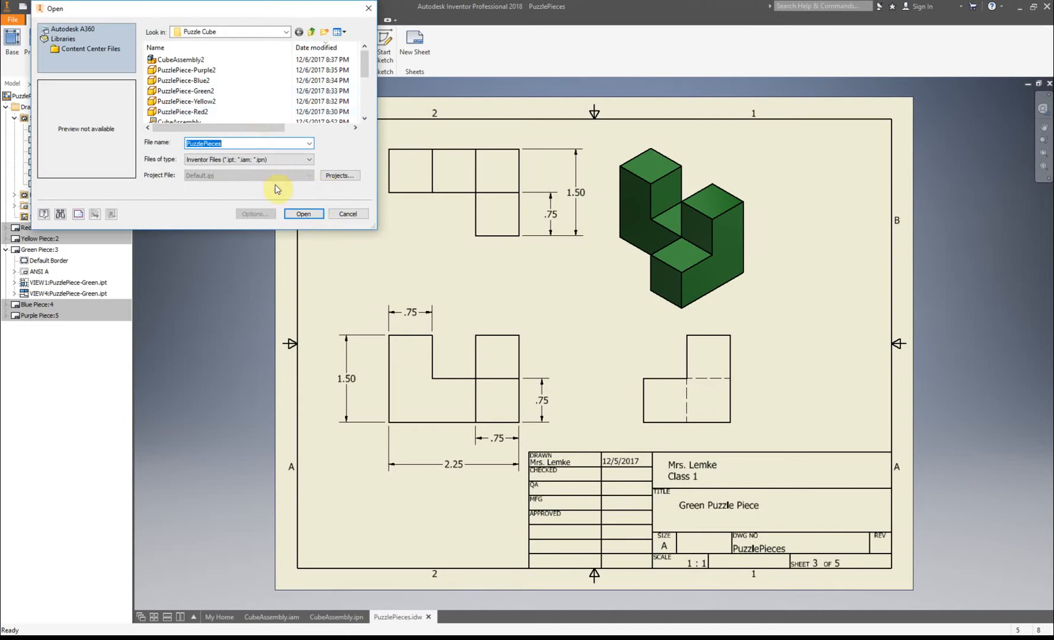
click(222, 61)
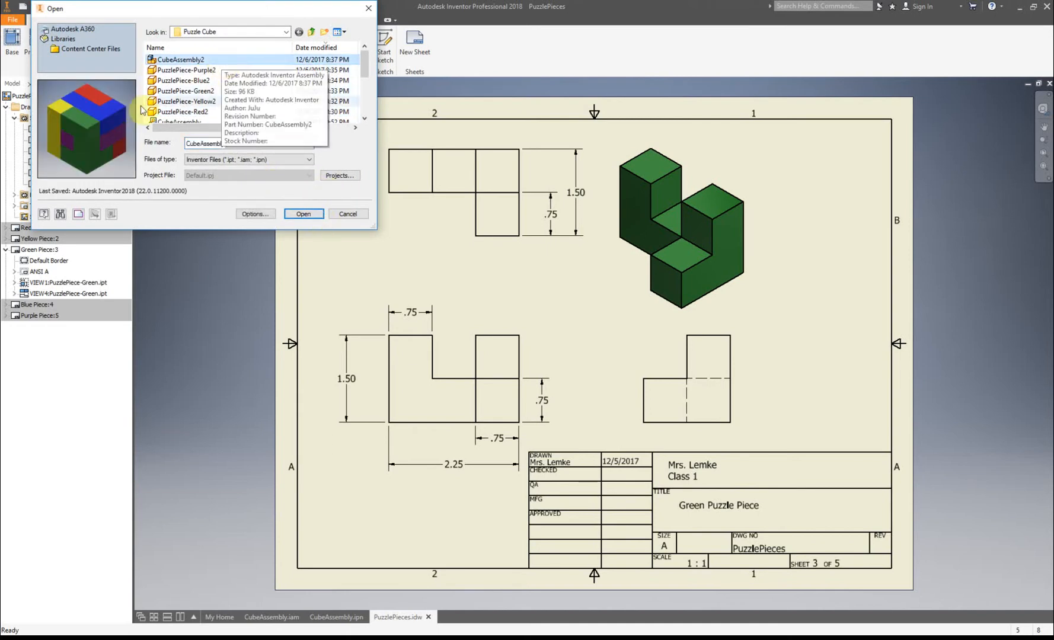
scroll(200, 89, down, 1)
click(195, 92)
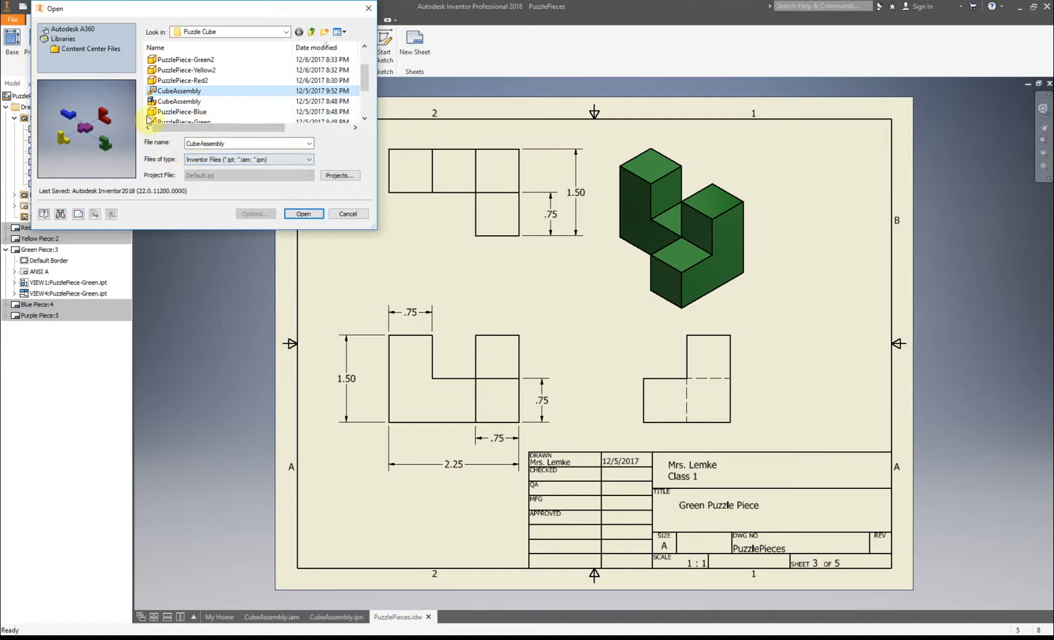
click(299, 216)
click(198, 134)
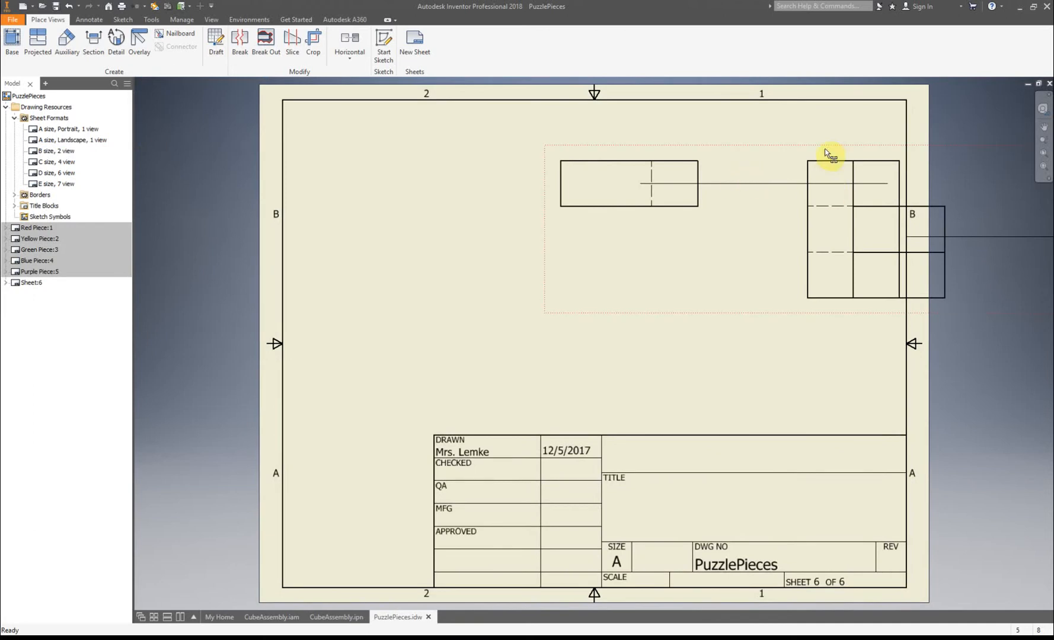
drag(380, 209, 433, 204)
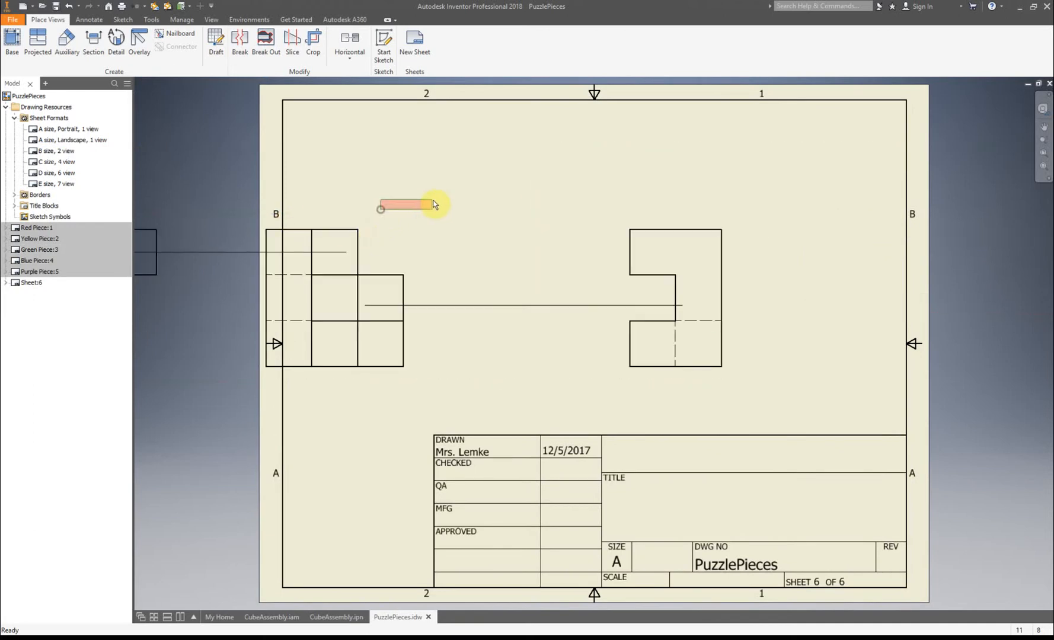
drag(367, 215, 466, 179)
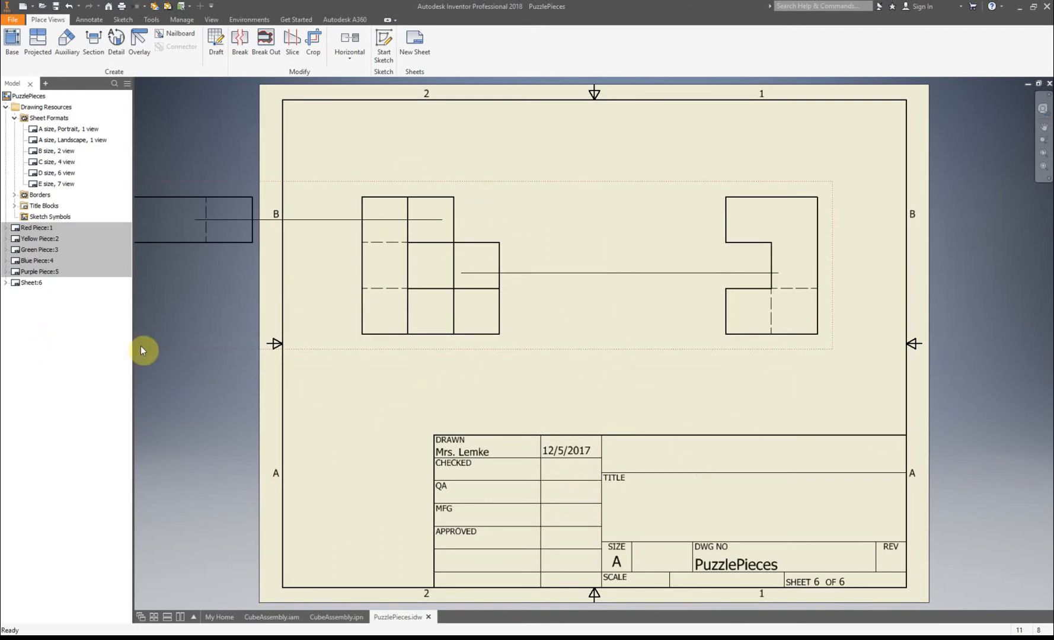
Step: Replace the ANSI - Large title block on Sheet:6 with the ANSI A title block
click(9, 283)
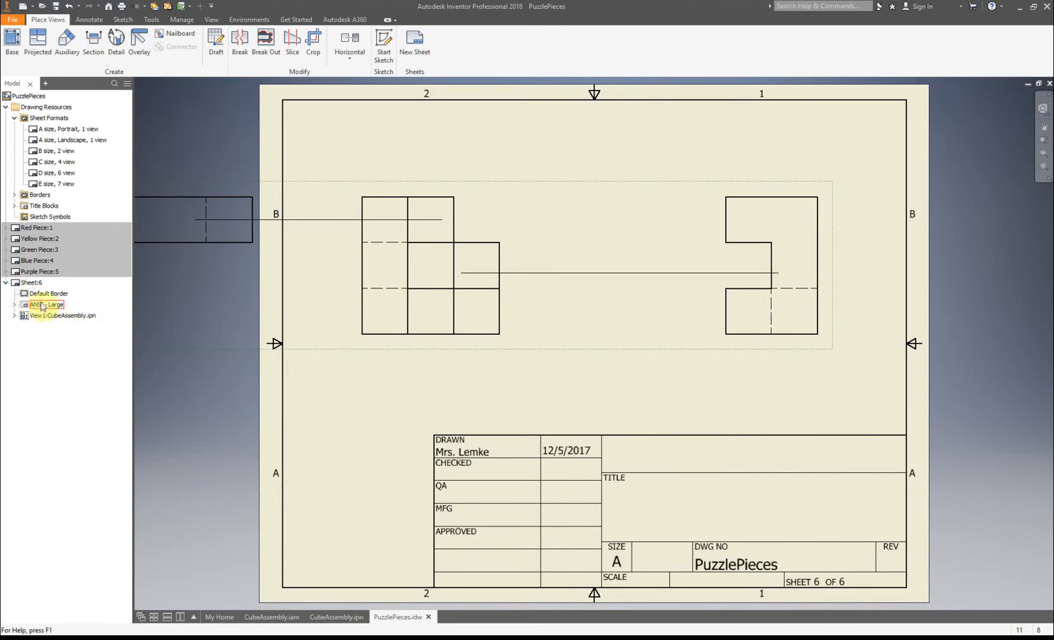
right_click(33, 307)
click(63, 328)
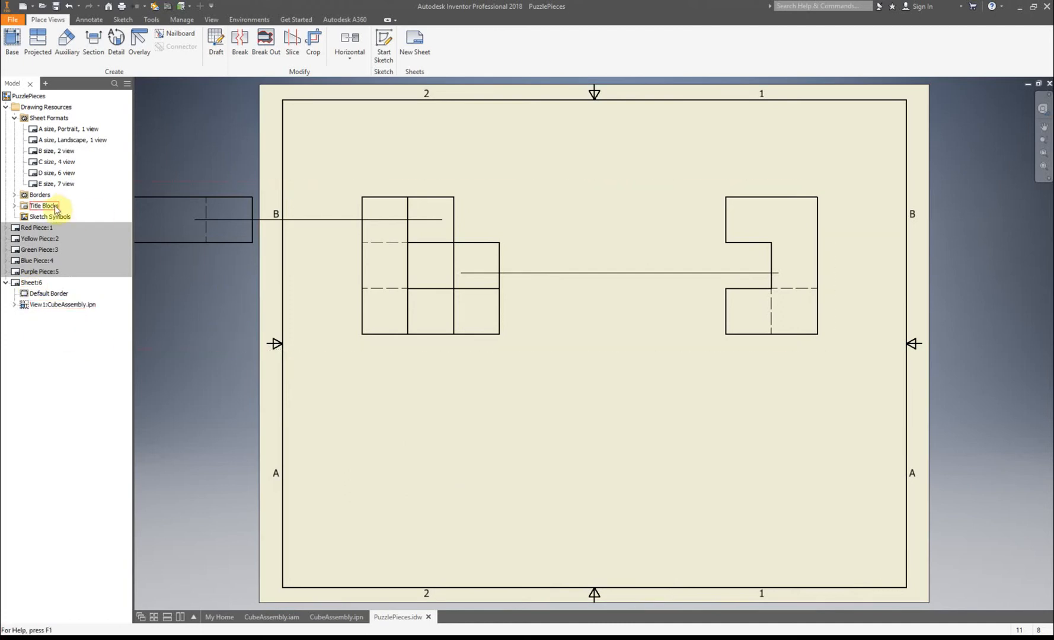
click(16, 205)
double_click(35, 230)
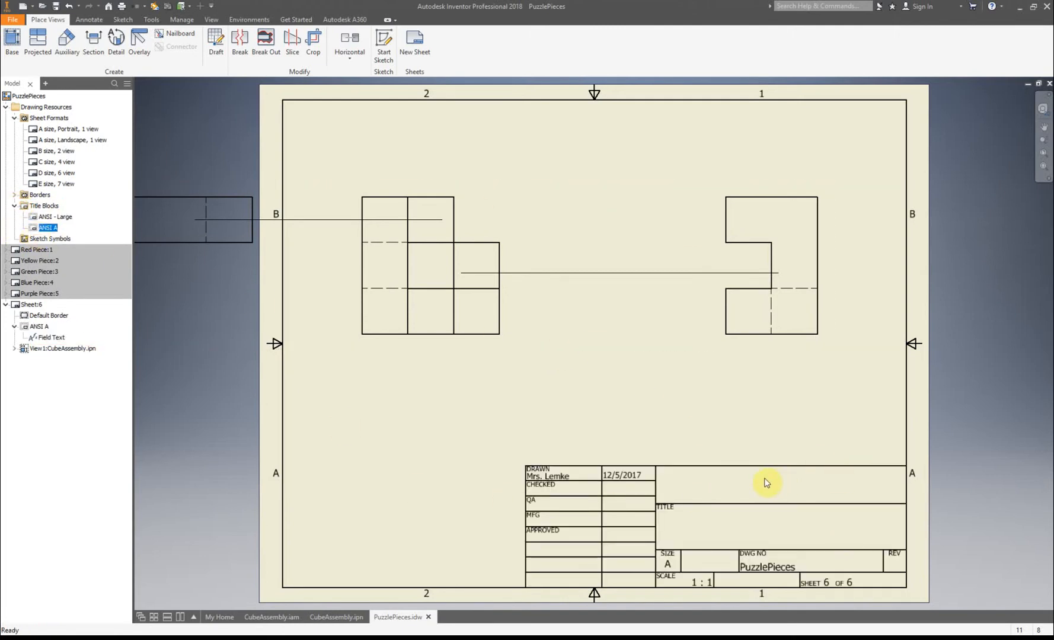
Step: Turn the CubeAssembly presentation view to an isometric orientation showing the top, front and right faces, and make it shaded
double_click(554, 189)
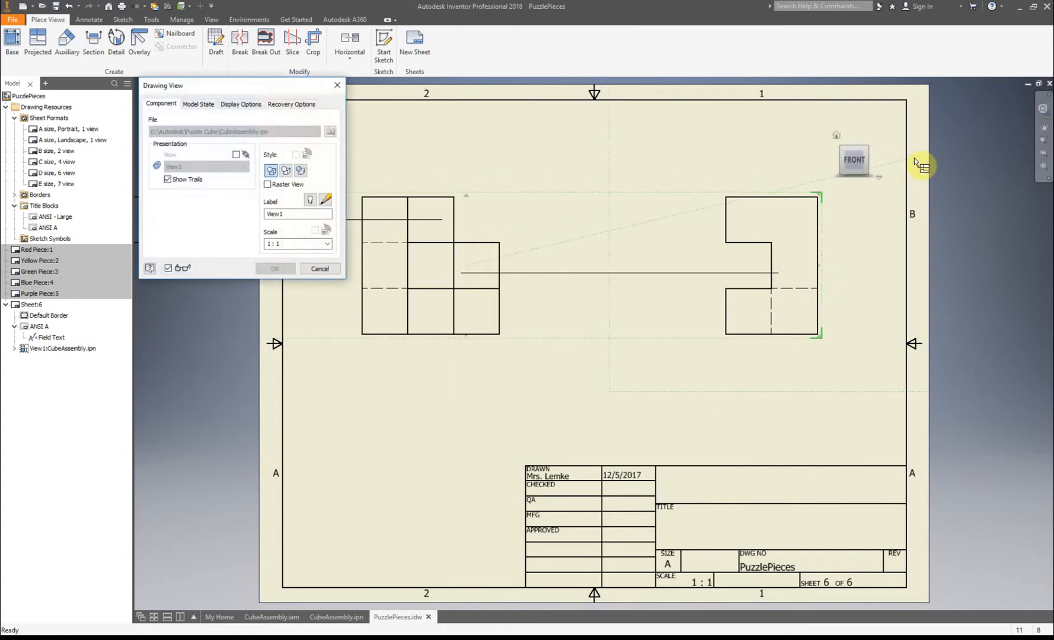
click(870, 149)
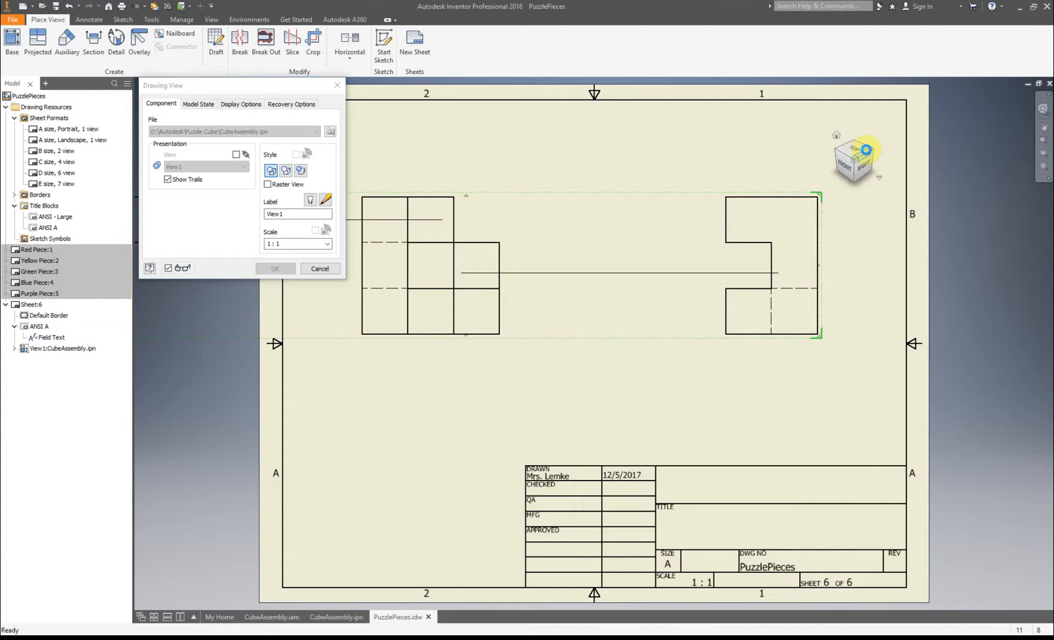
click(301, 171)
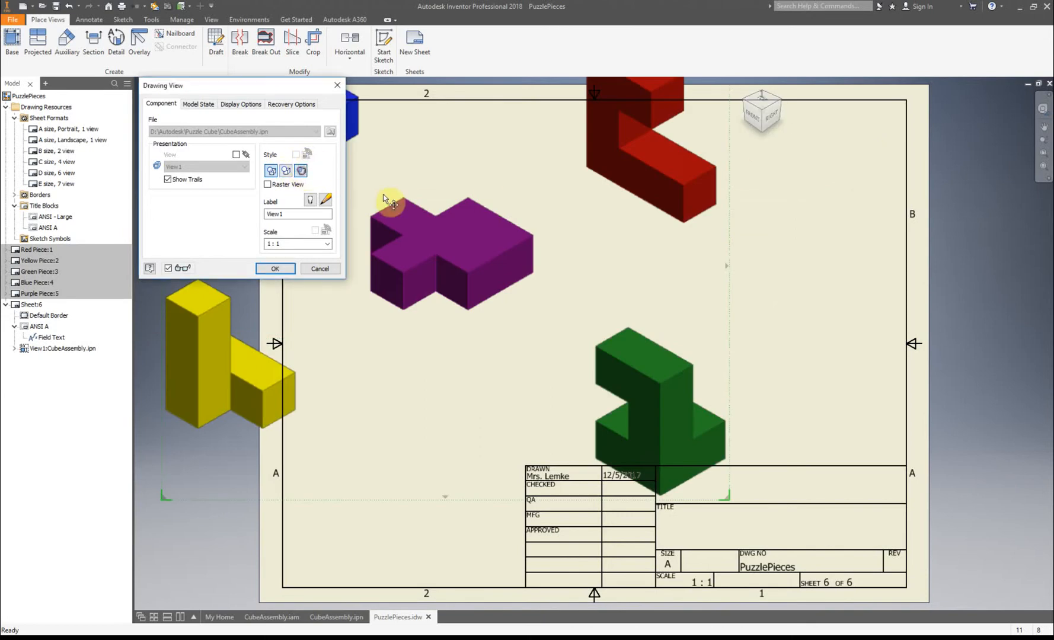
Step: Move the exploded view to the upper-right area of the sheet and set its scale to 3/4
click(328, 245)
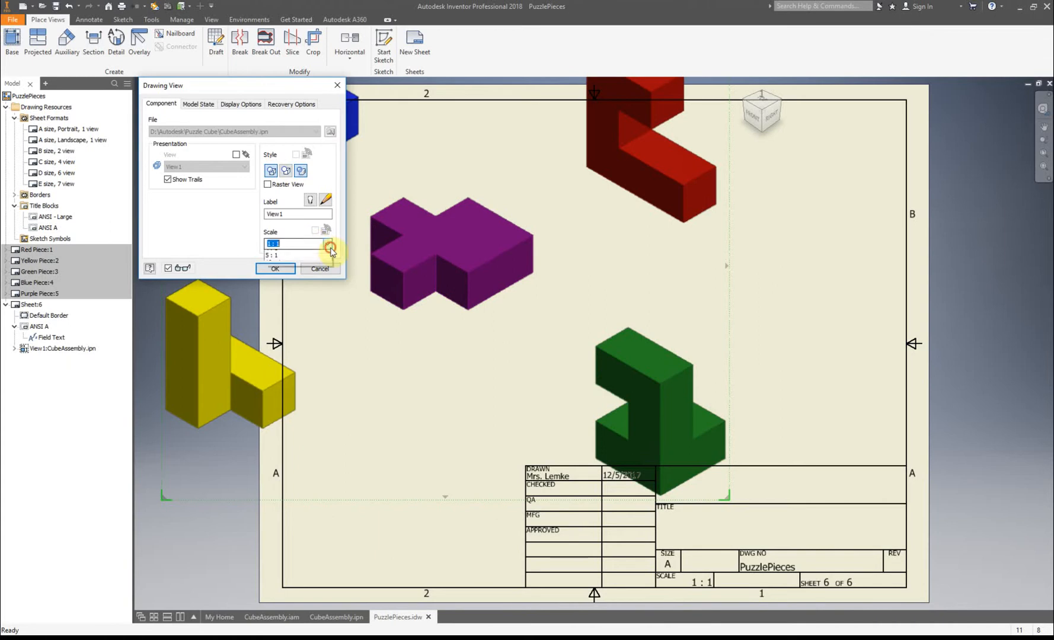
click(325, 261)
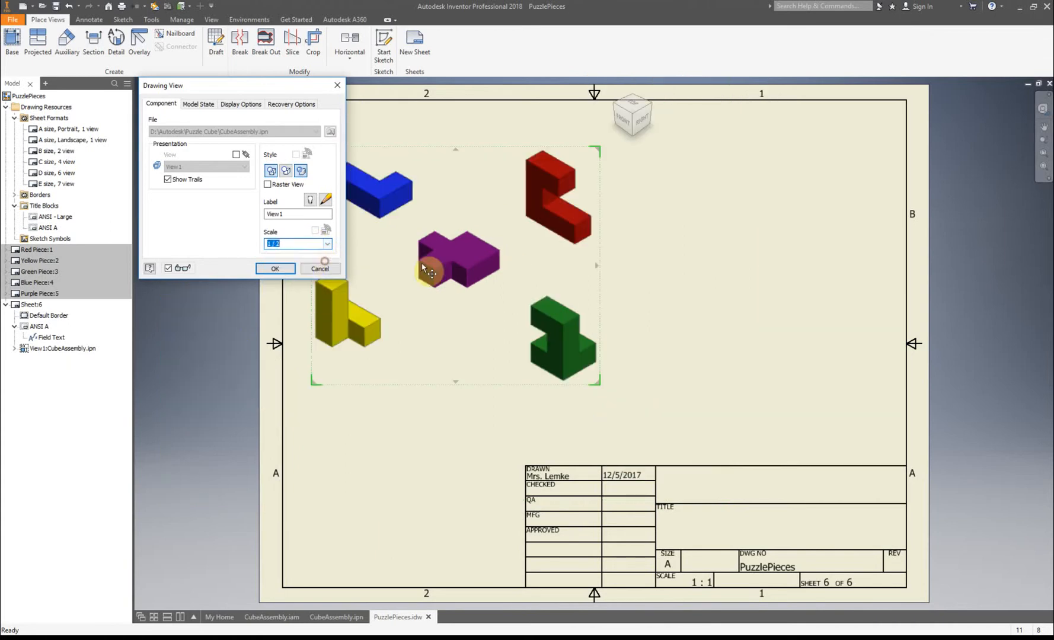
drag(430, 273, 673, 281)
click(252, 253)
text(3/4)
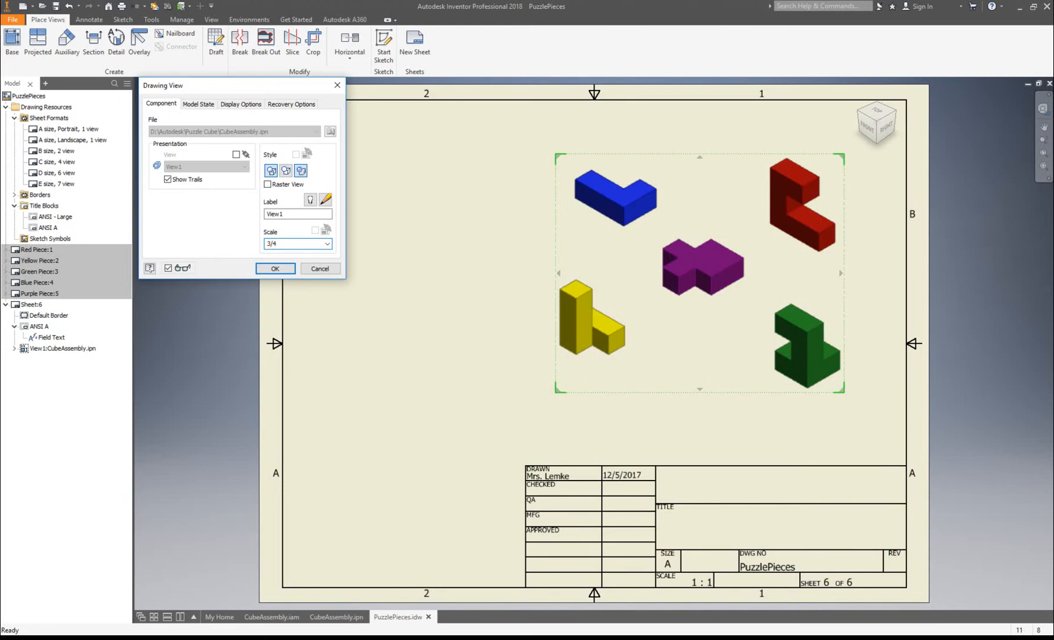
click(276, 269)
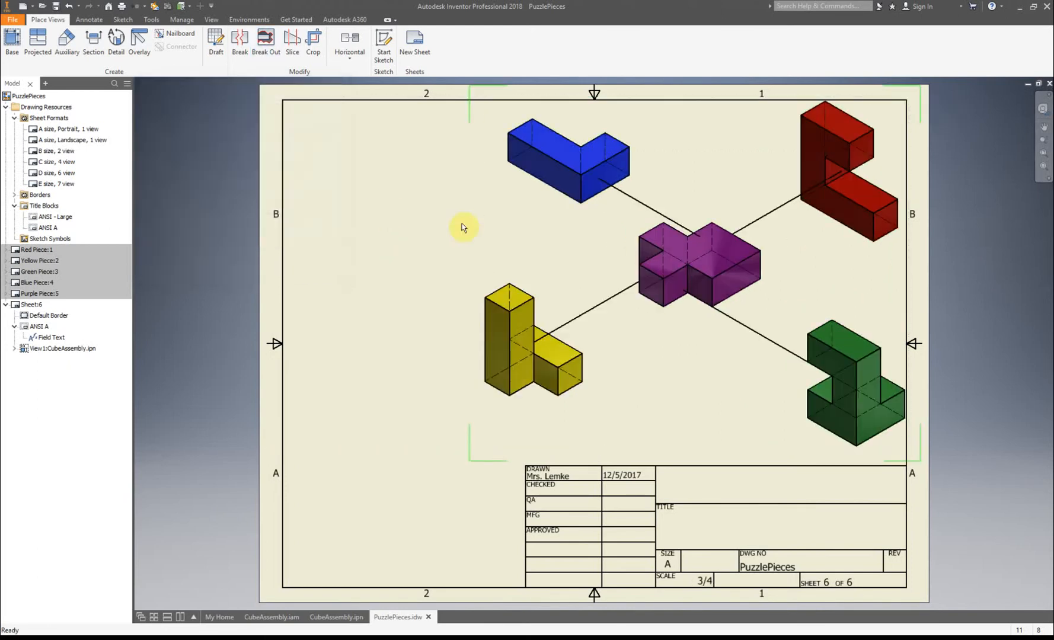
Step: Set the exploded view's style to hidden lines removed and shift the view slightly so all pieces fit inside the border
double_click(724, 254)
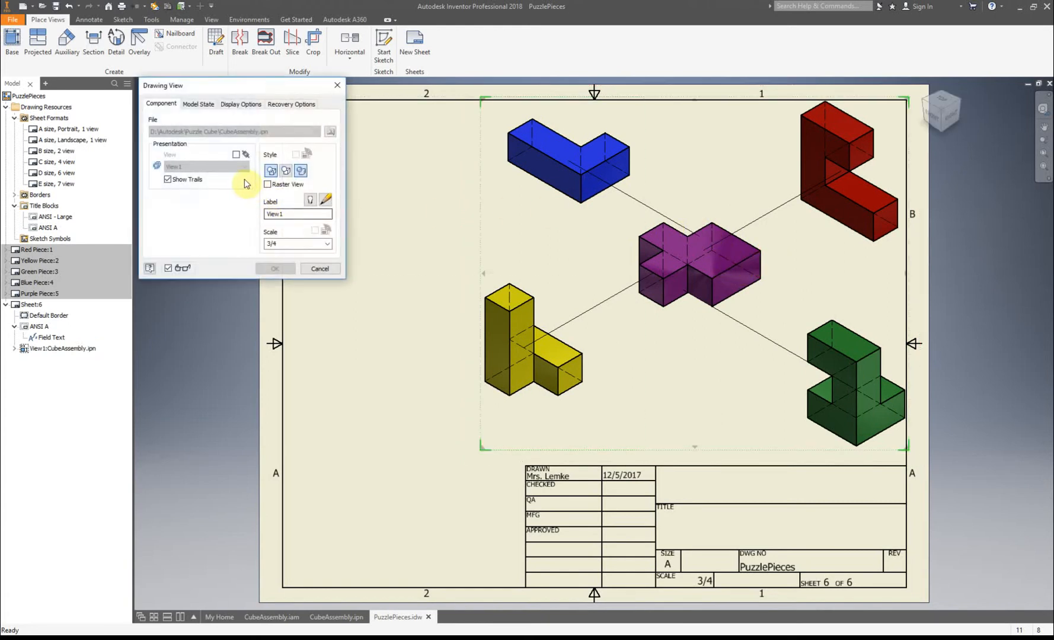
click(286, 171)
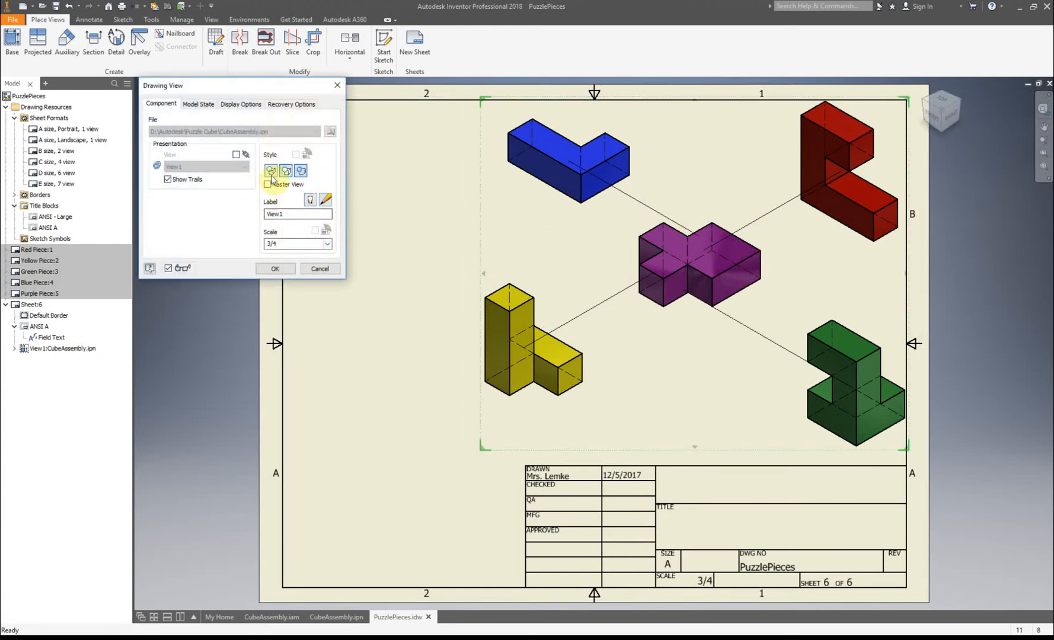
click(275, 268)
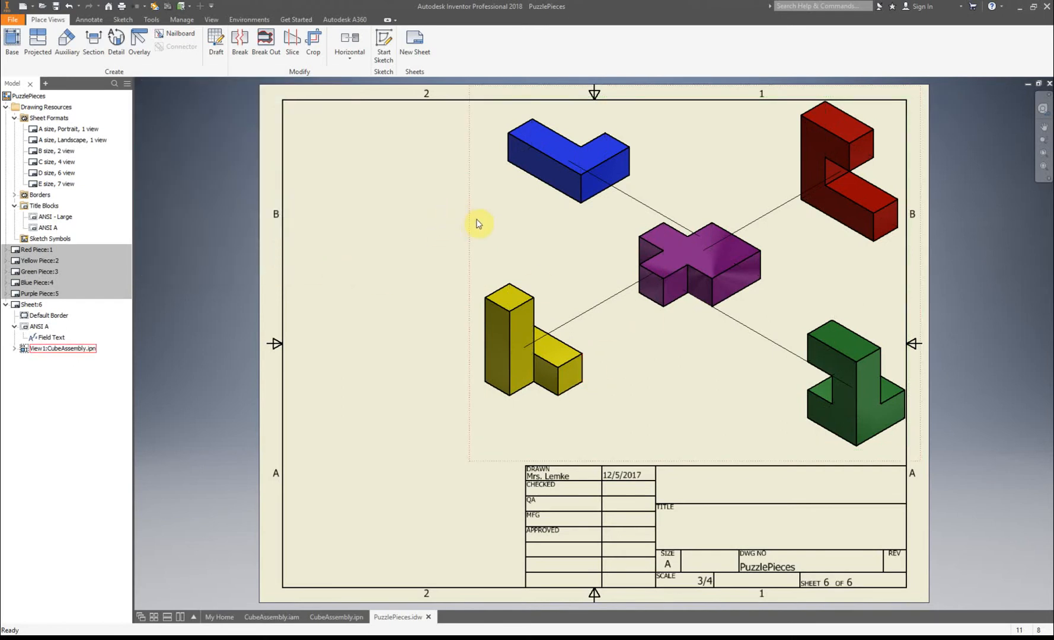
drag(471, 221, 458, 230)
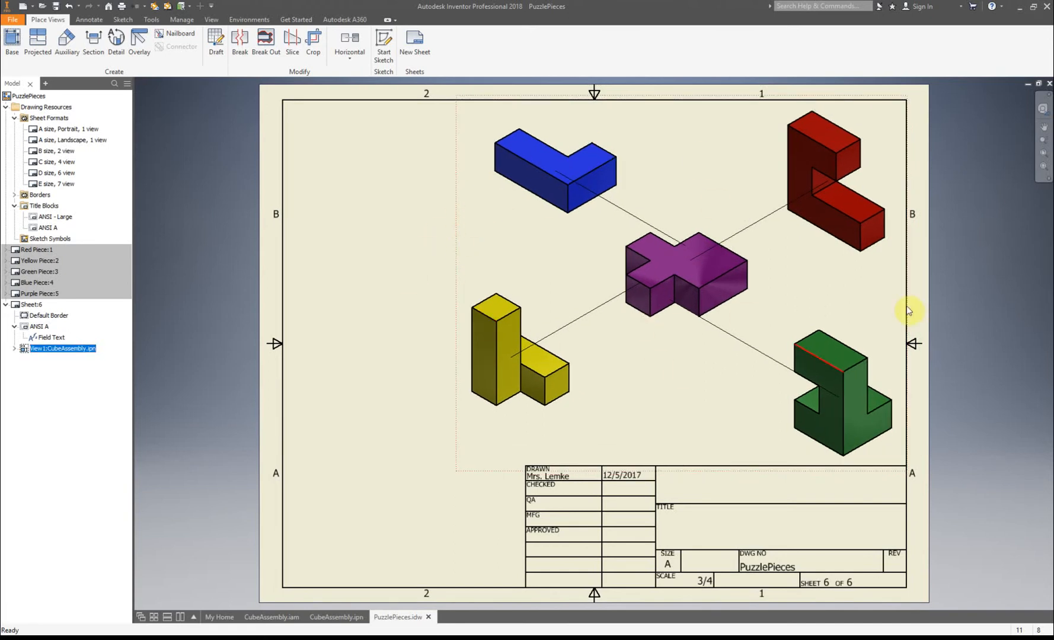
click(391, 221)
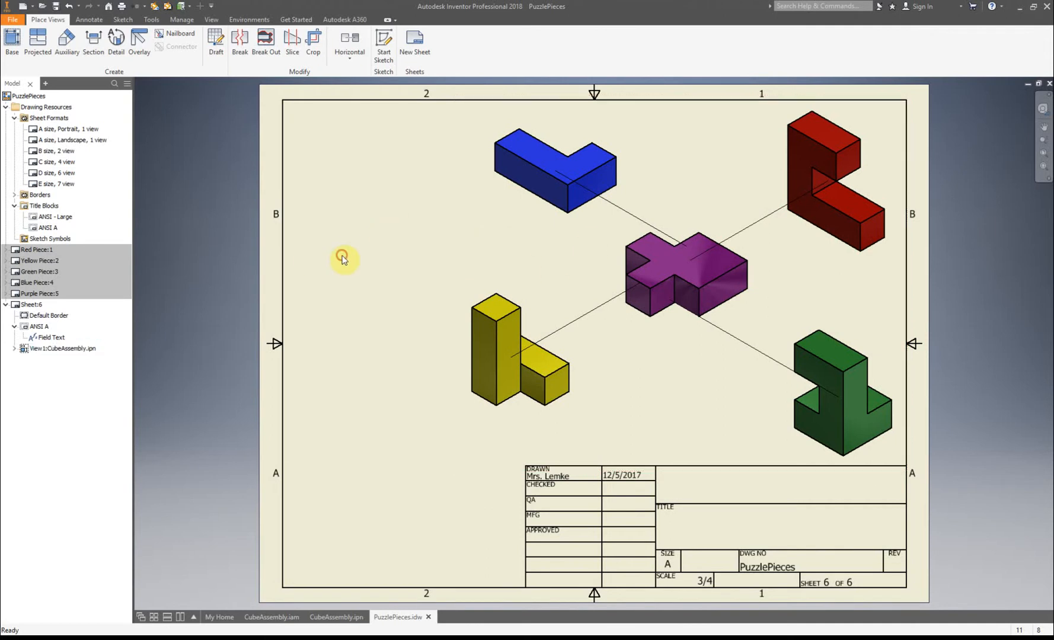
Step: Start a base view of CubeAssembly.iam at 3/4 scale, in isometric orientation and shaded with hidden lines removed
click(13, 42)
click(266, 133)
click(270, 148)
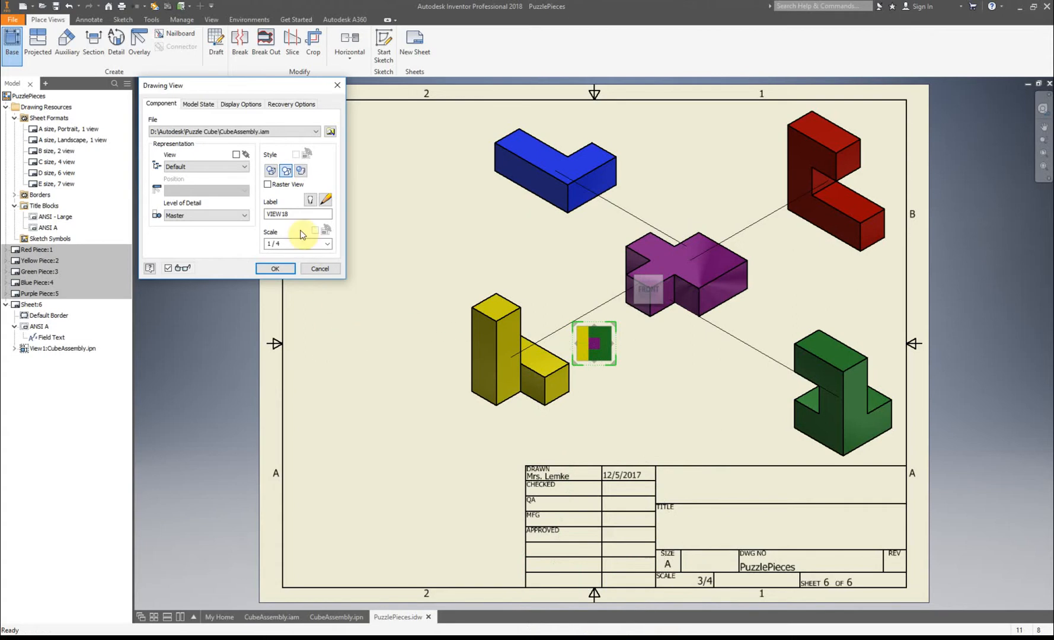
click(327, 244)
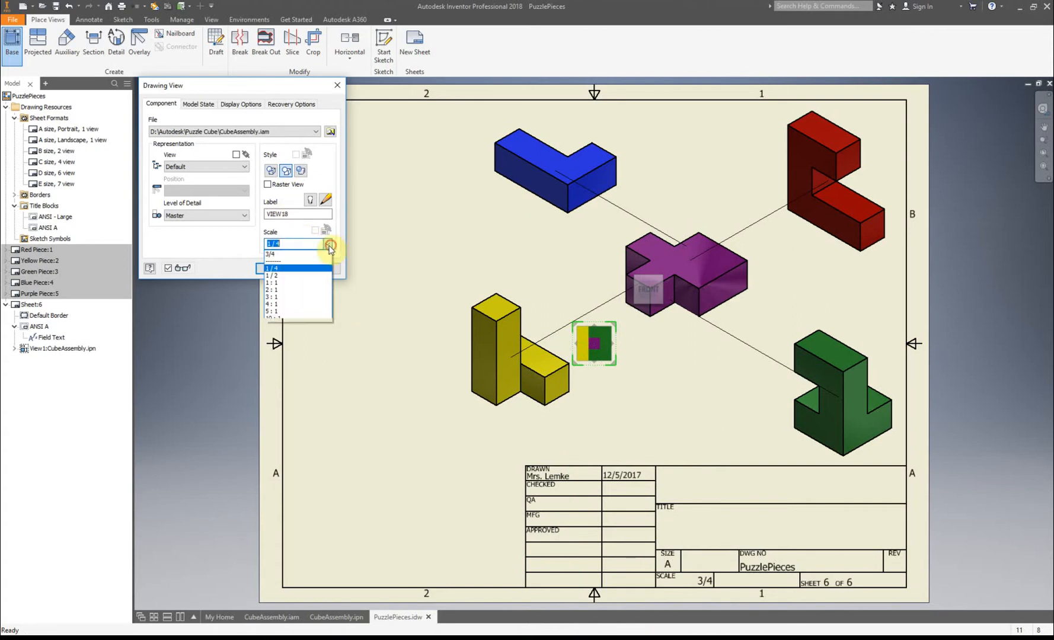
click(285, 254)
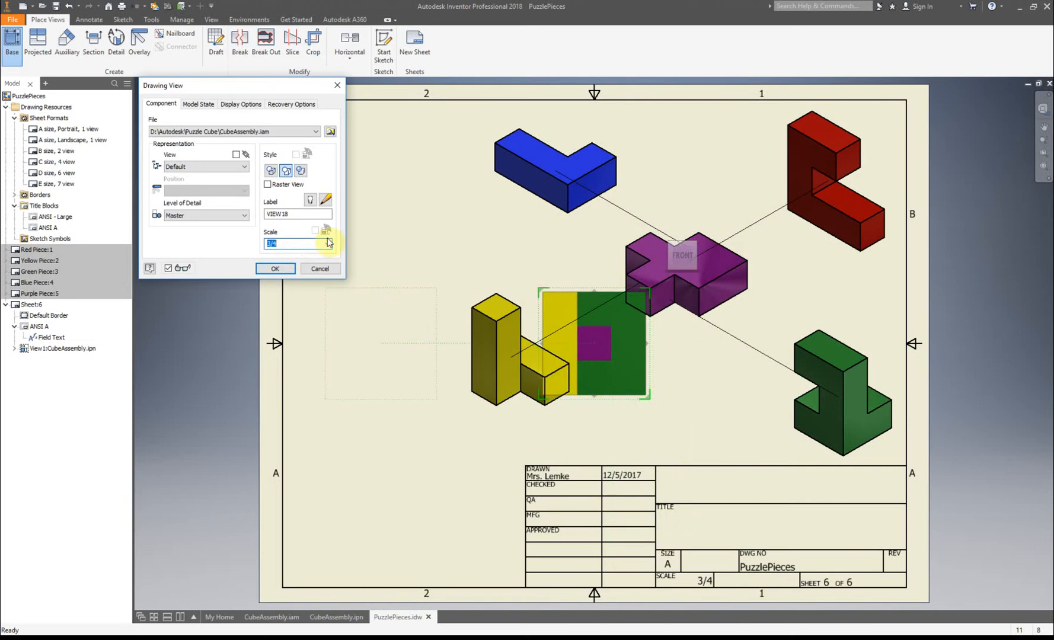
click(692, 247)
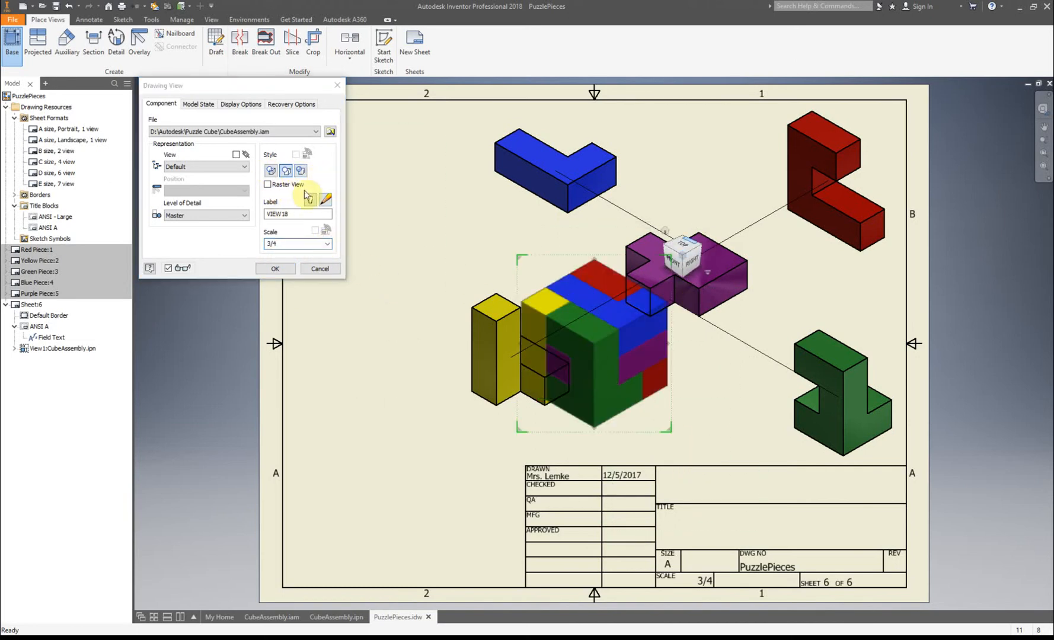
click(301, 171)
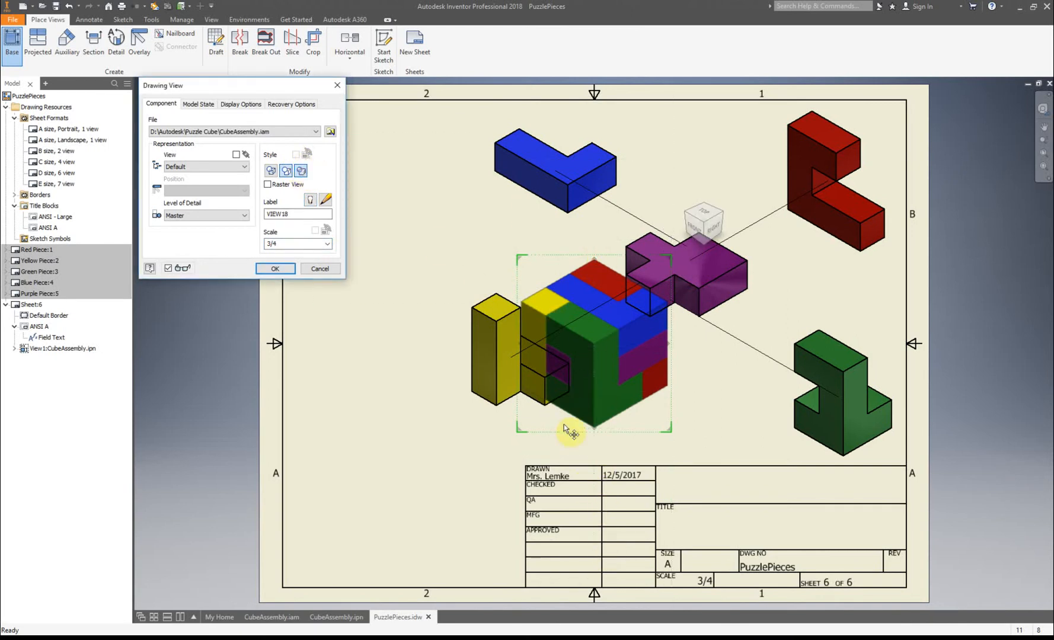
Step: Place the assembled cube view in the sheet's upper-left corner with a projected view below it, and move the projected view closer
drag(568, 435, 360, 313)
click(398, 490)
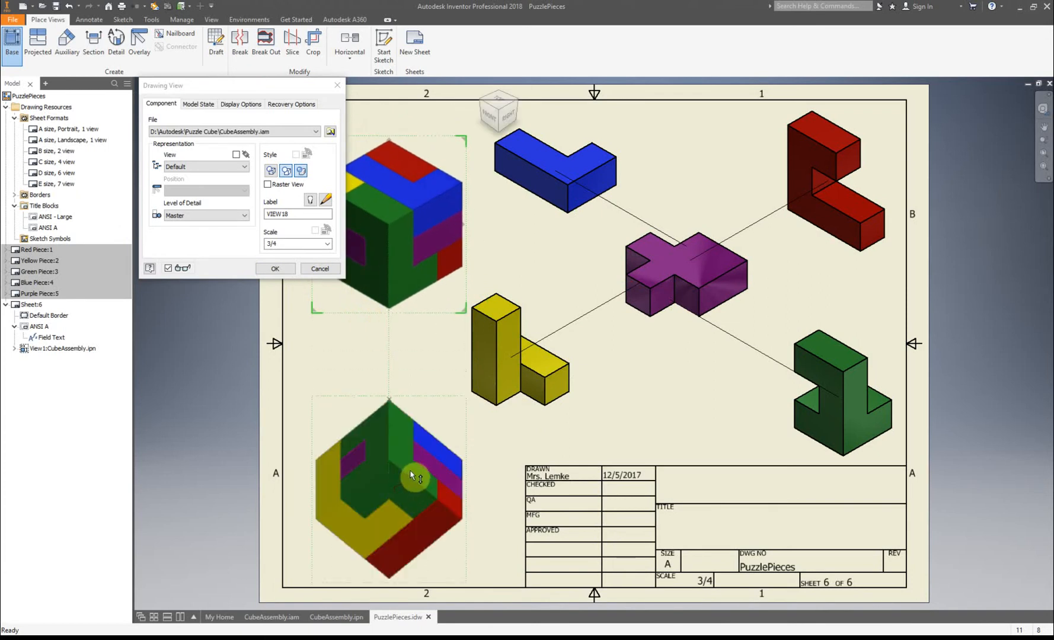
click(287, 270)
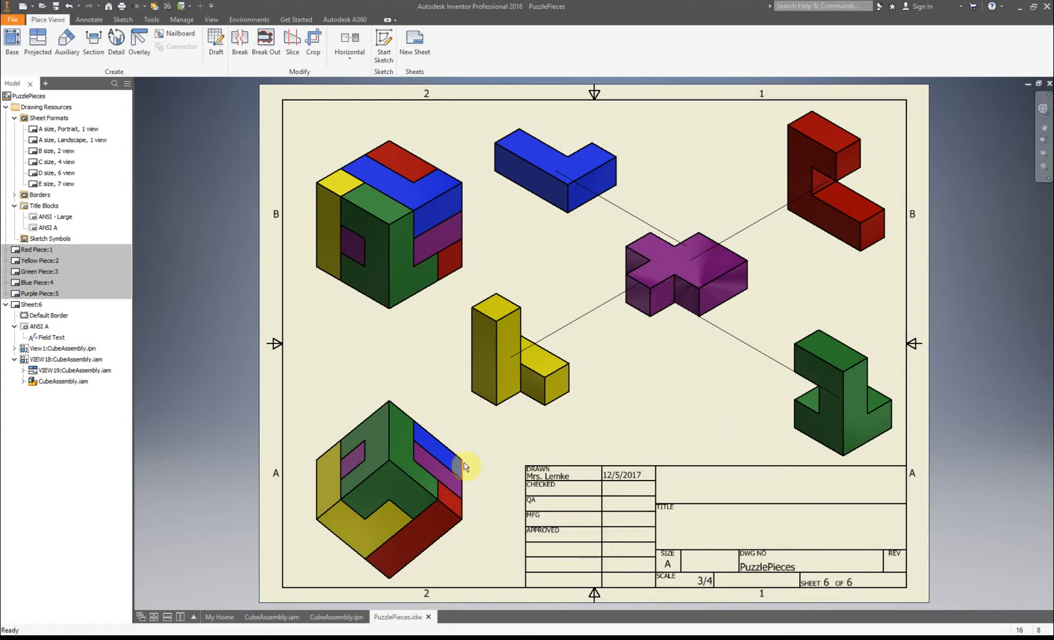
drag(451, 389, 447, 349)
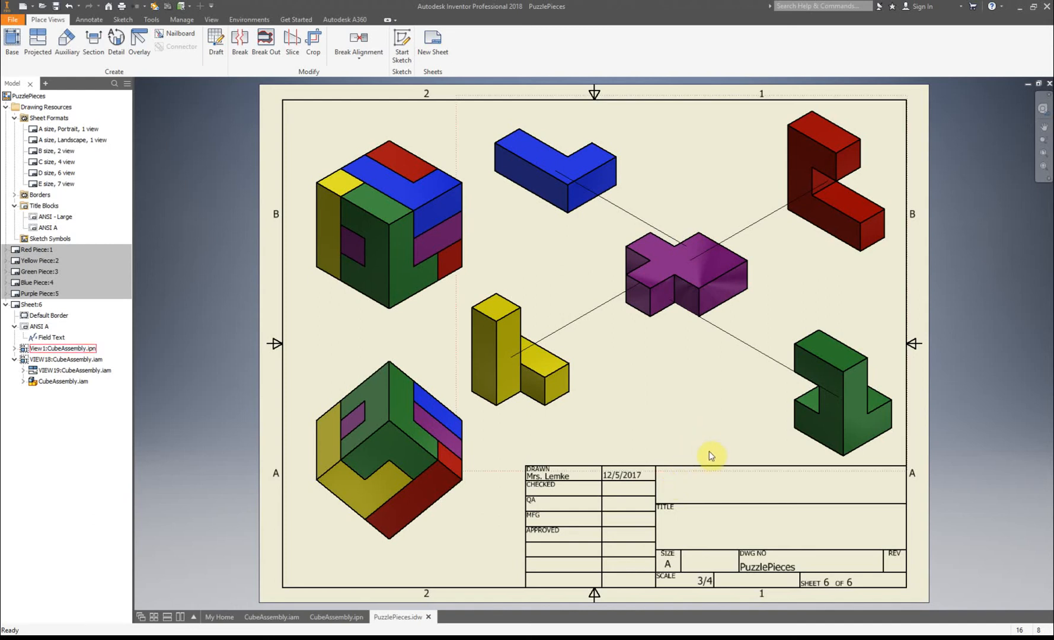
Step: Open the export format options for the PuzzlePieces drawing
click(13, 19)
click(40, 160)
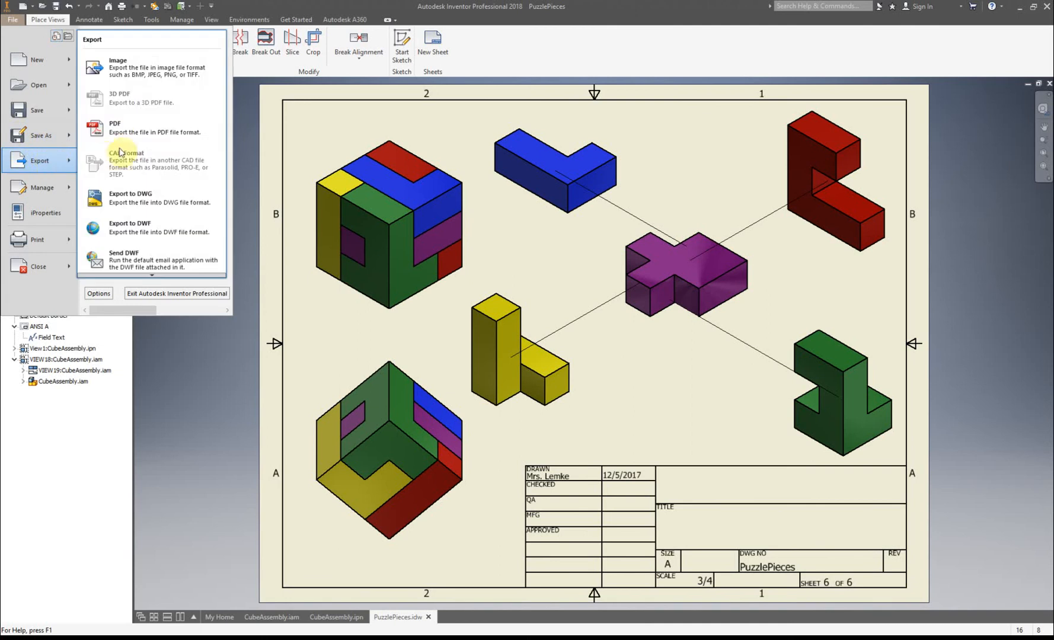